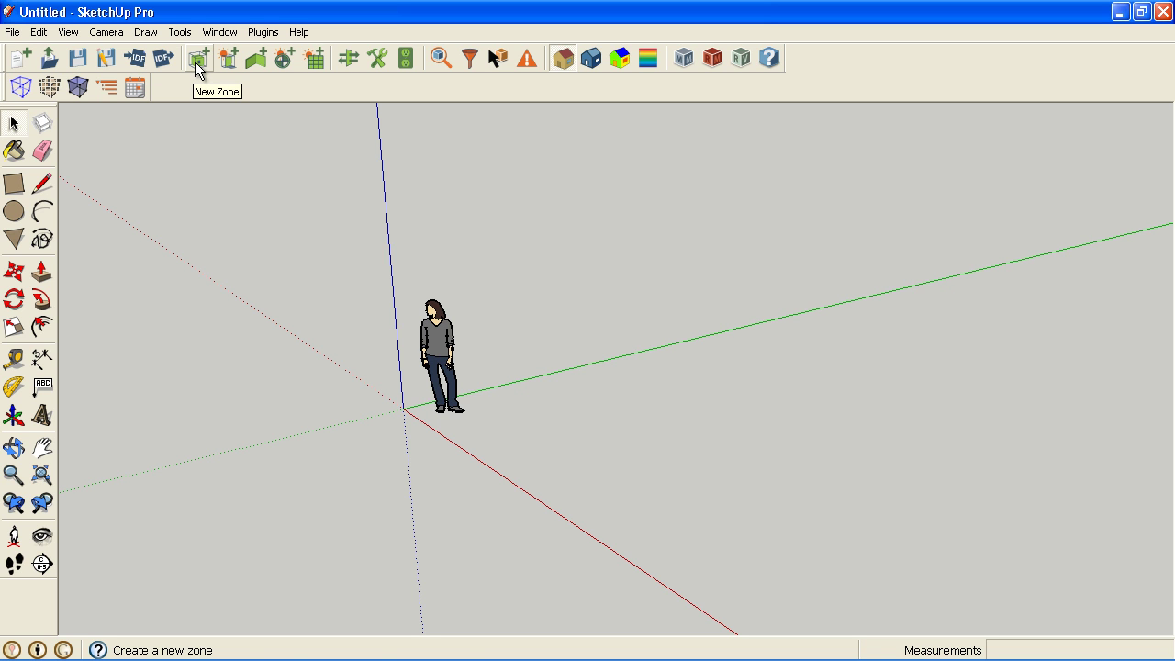
# - Draw a trial floor rectangle and push/pull it up into a box
pyautogui.click(14, 183)
pyautogui.click(538, 451)
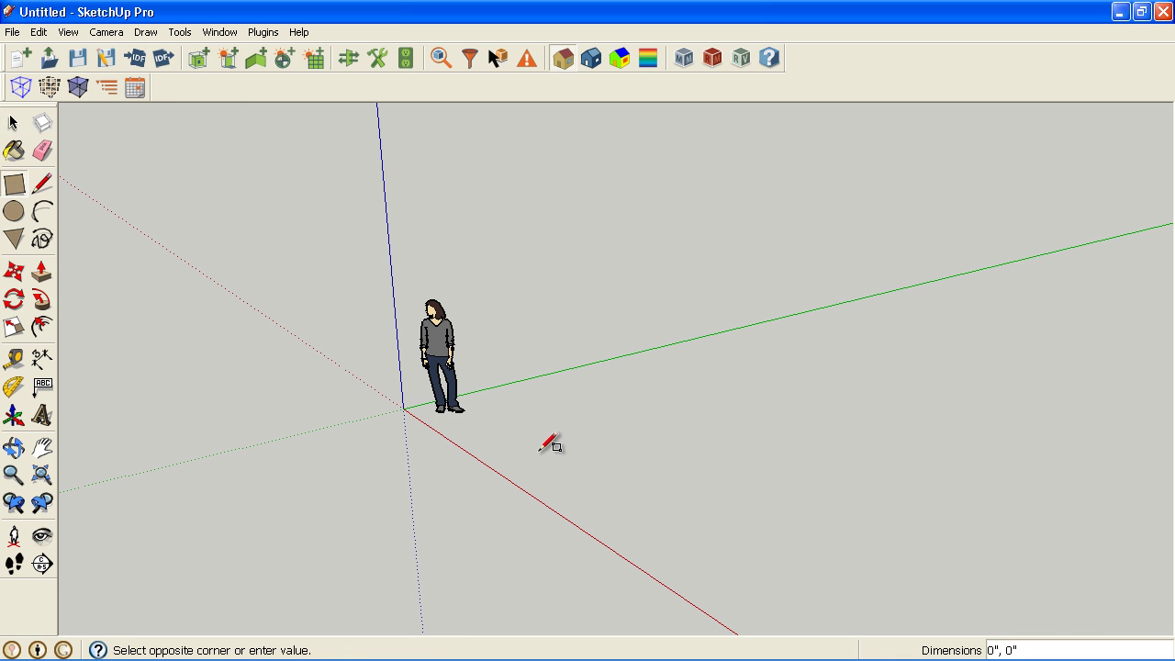
pyautogui.click(946, 454)
pyautogui.click(42, 272)
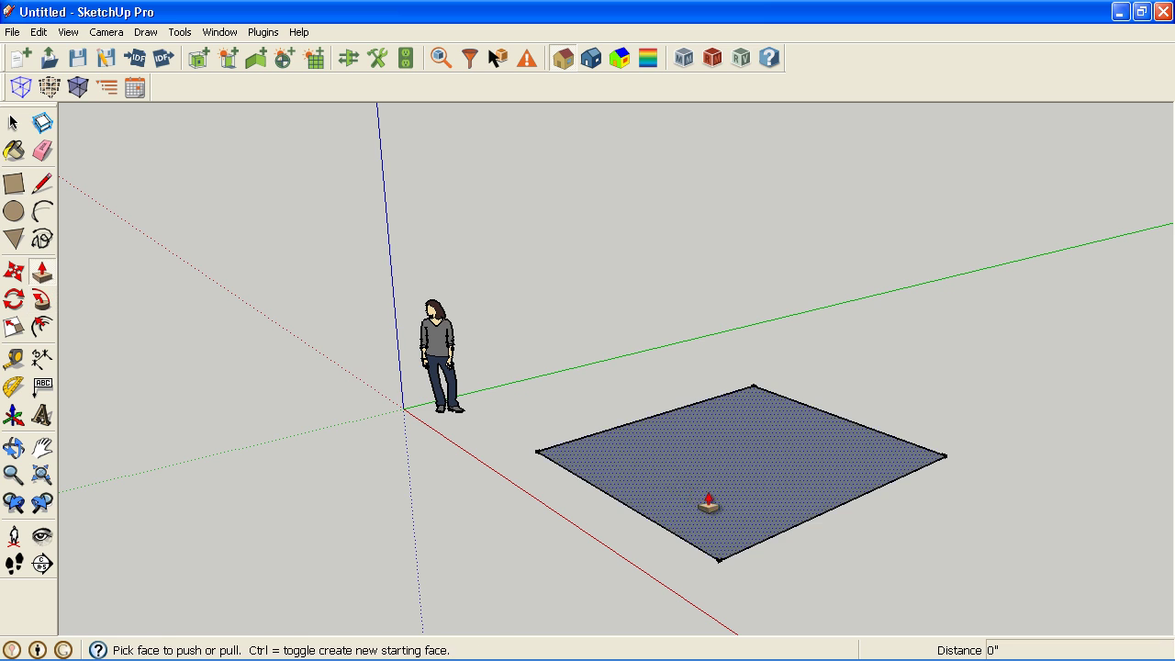
pyautogui.moveTo(711, 504); pyautogui.dragTo(569, 268)
pyautogui.moveTo(569, 268)
pyautogui.mouseDown(button='middle')
pyautogui.moveTo(863, 313)
pyautogui.moveTo(359, 292)
pyautogui.moveTo(747, 412)
pyautogui.moveTo(863, 376)
pyautogui.moveTo(756, 396)
pyautogui.mouseUp(button='middle')
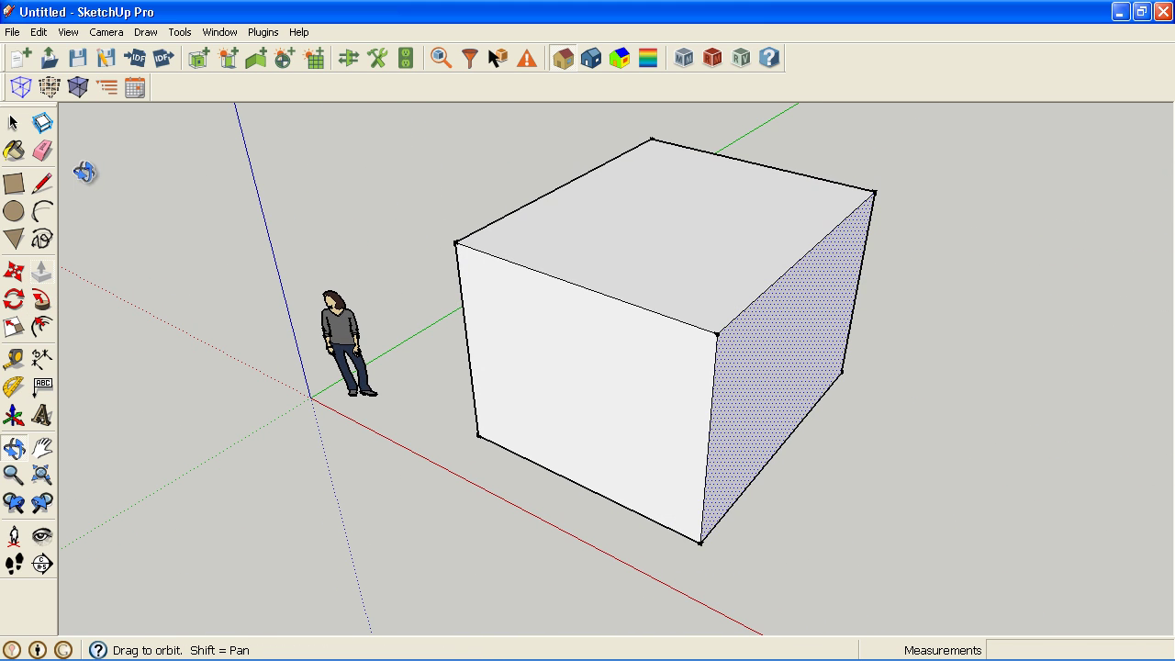
# - Inspect the trial box's front face properties, then delete the whole trial box
pyautogui.click(591, 354)
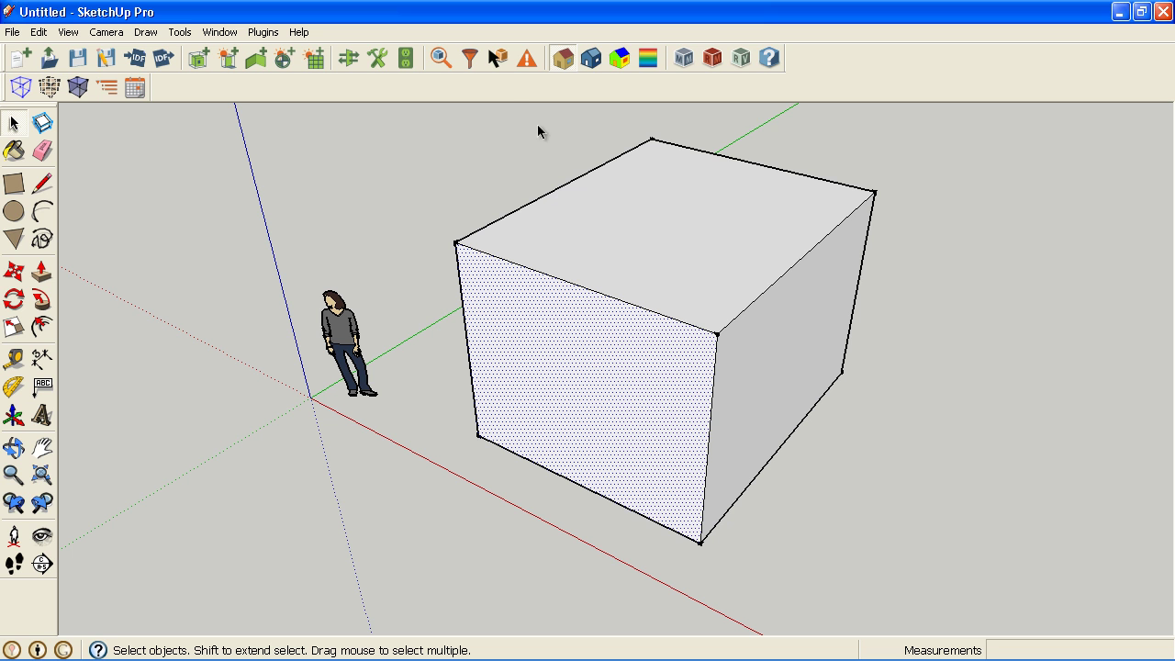
pyautogui.rightClick(615, 329)
pyautogui.click(625, 336)
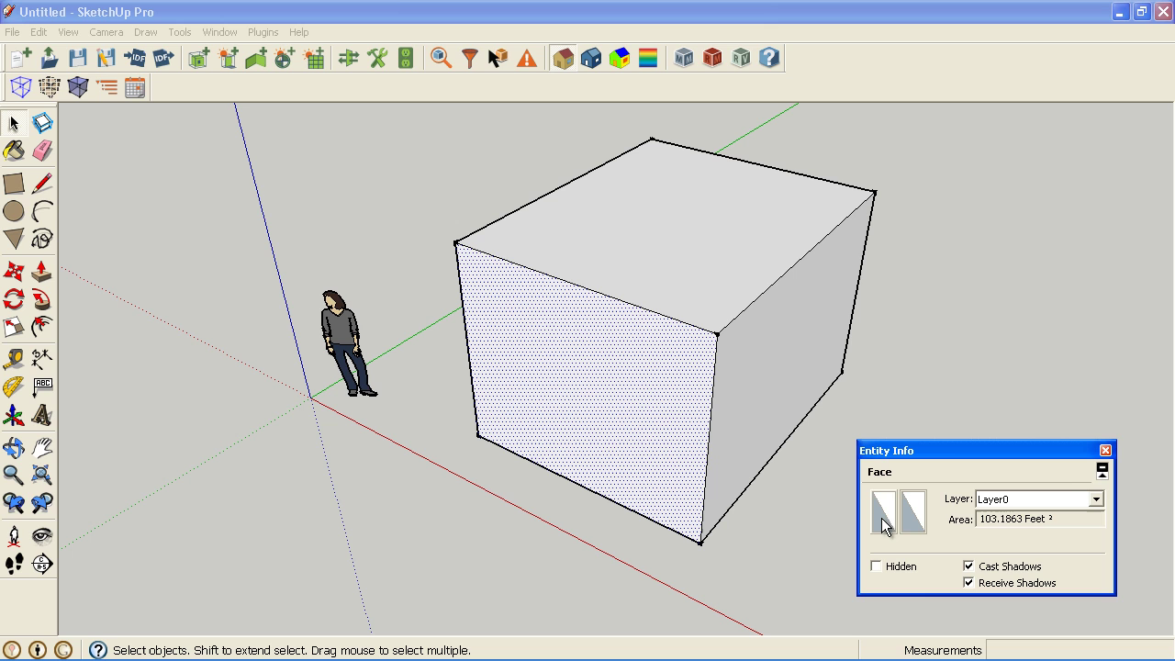
pyautogui.click(1106, 450)
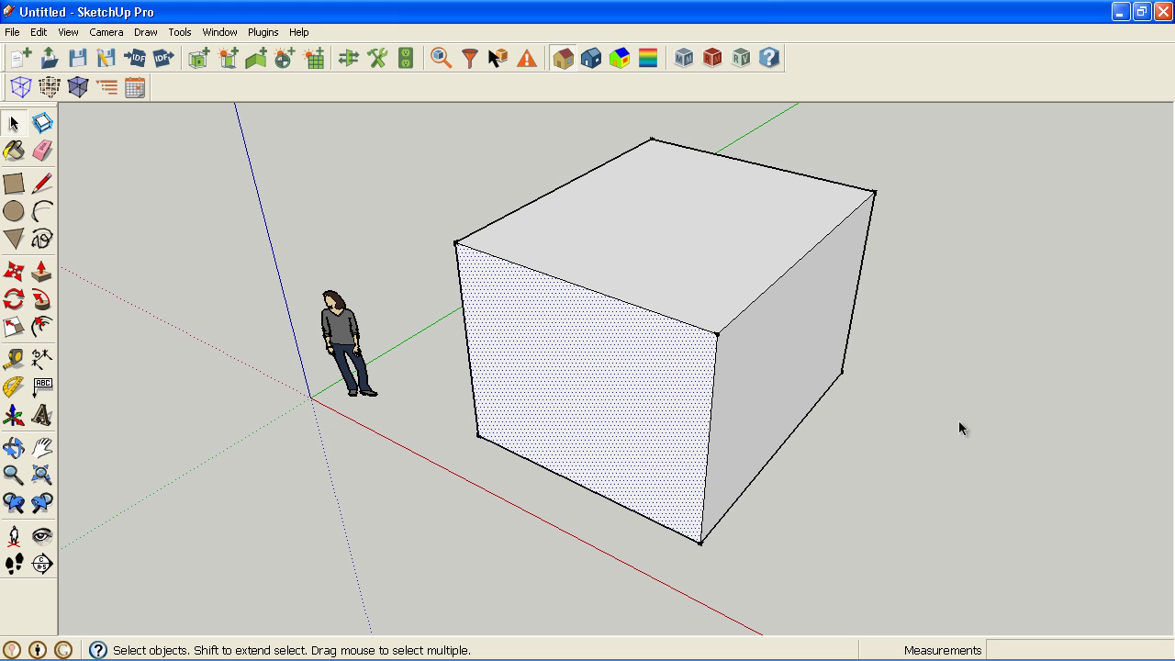
pyautogui.click(881, 436)
pyautogui.tripleClick(658, 350)
pyautogui.press('Delete')
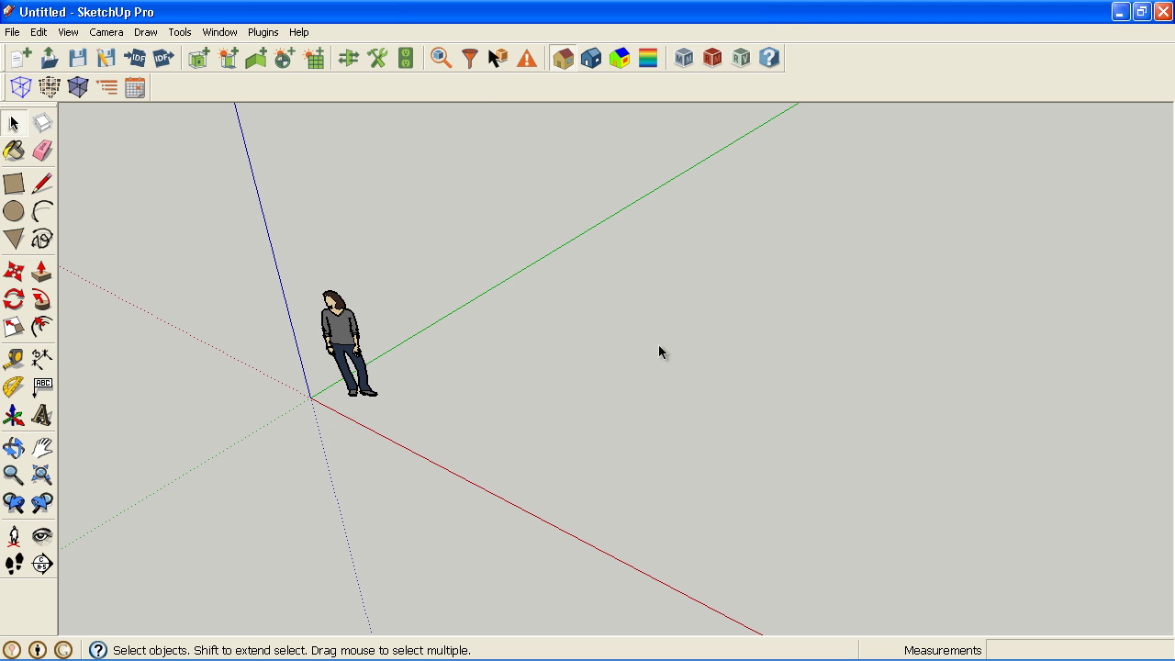
# - Place a new thermal zone at the axes origin and orbit to look into it
pyautogui.click(199, 58)
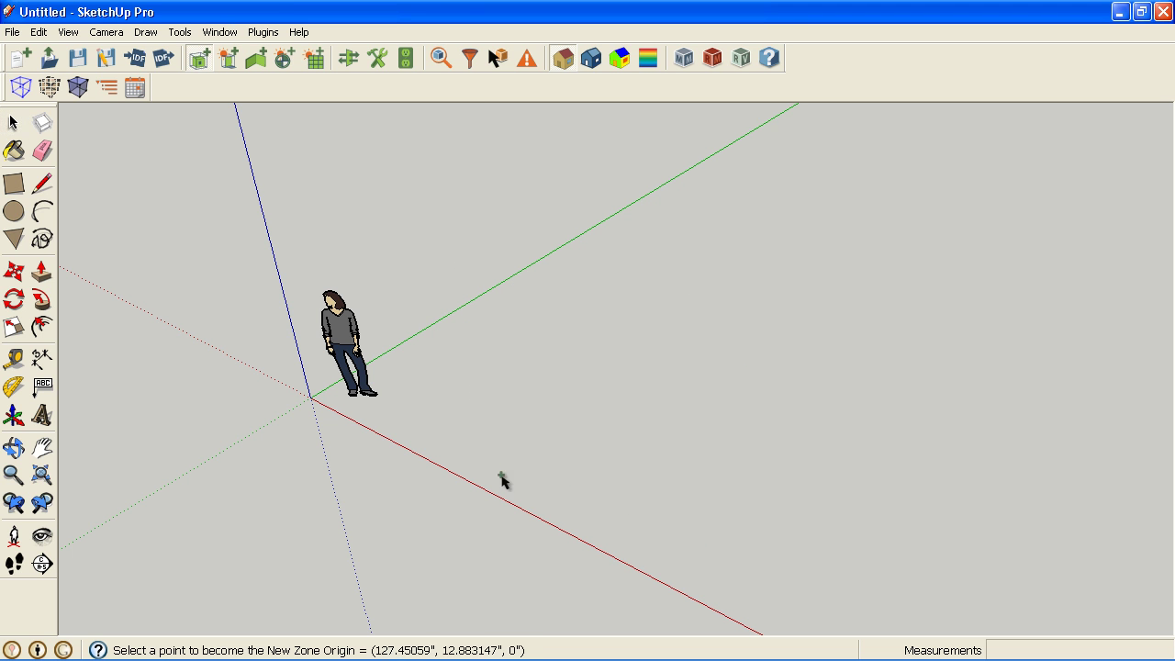
pyautogui.click(427, 410)
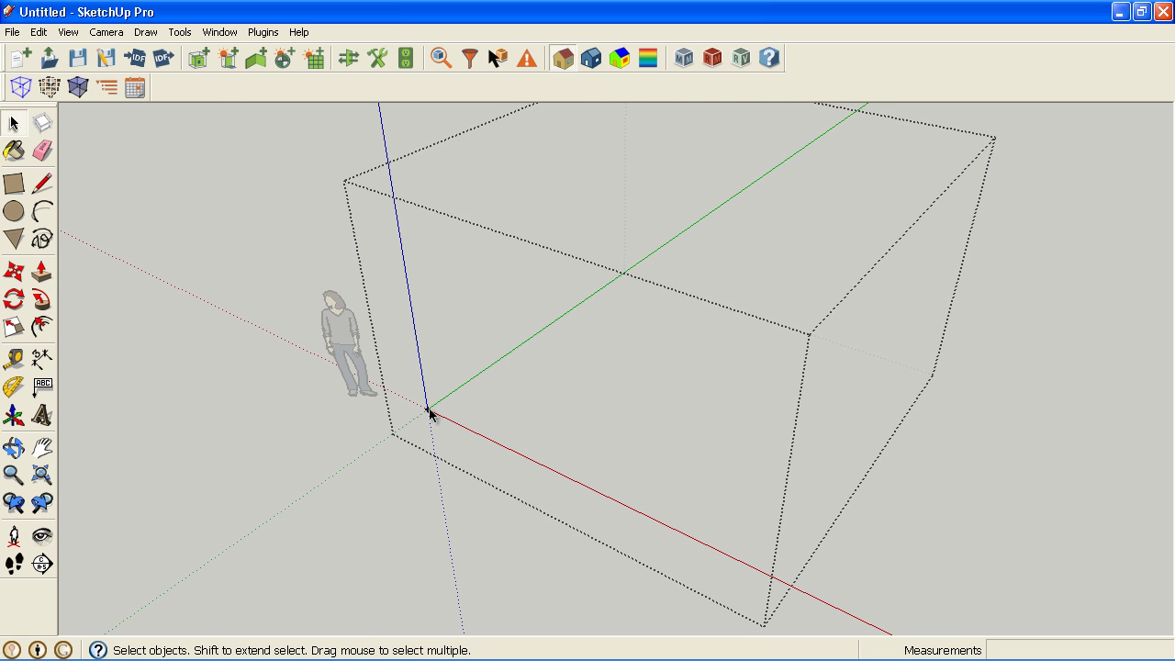
pyautogui.moveTo(512, 407)
pyautogui.mouseDown(button='middle')
pyautogui.moveTo(505, 304)
pyautogui.moveTo(428, 266)
pyautogui.moveTo(184, 249)
pyautogui.moveTo(543, 270)
pyautogui.moveTo(709, 368)
pyautogui.moveTo(558, 279)
pyautogui.mouseUp(button='middle')
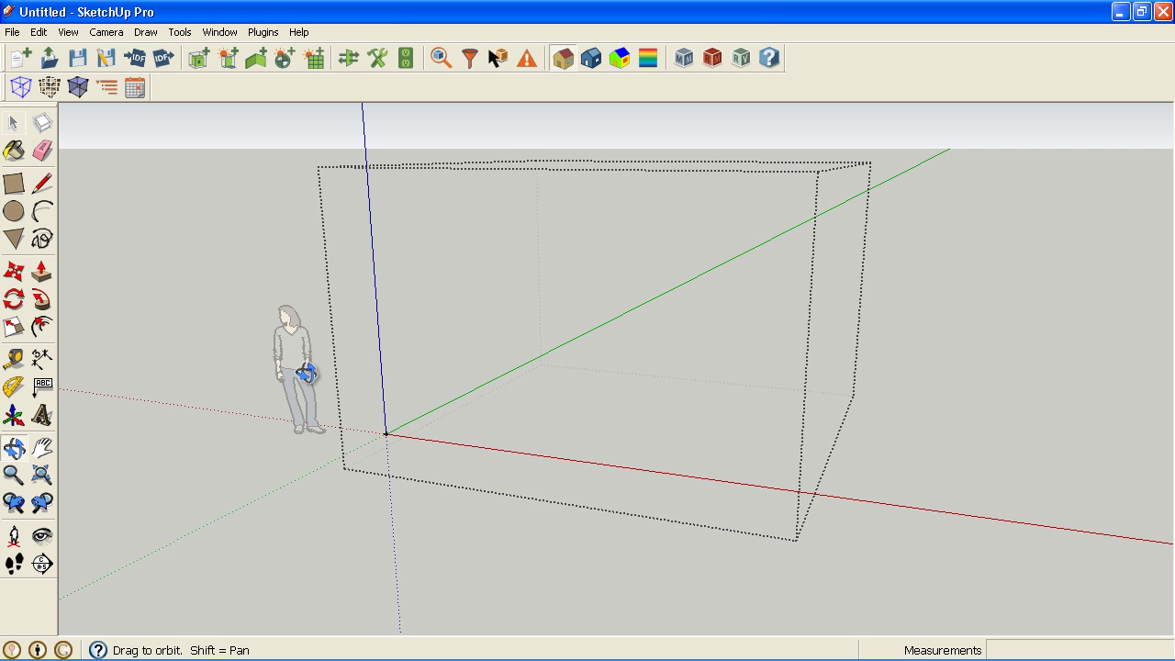
pyautogui.moveTo(307, 372); pyautogui.dragTo(307, 398, button='middle')
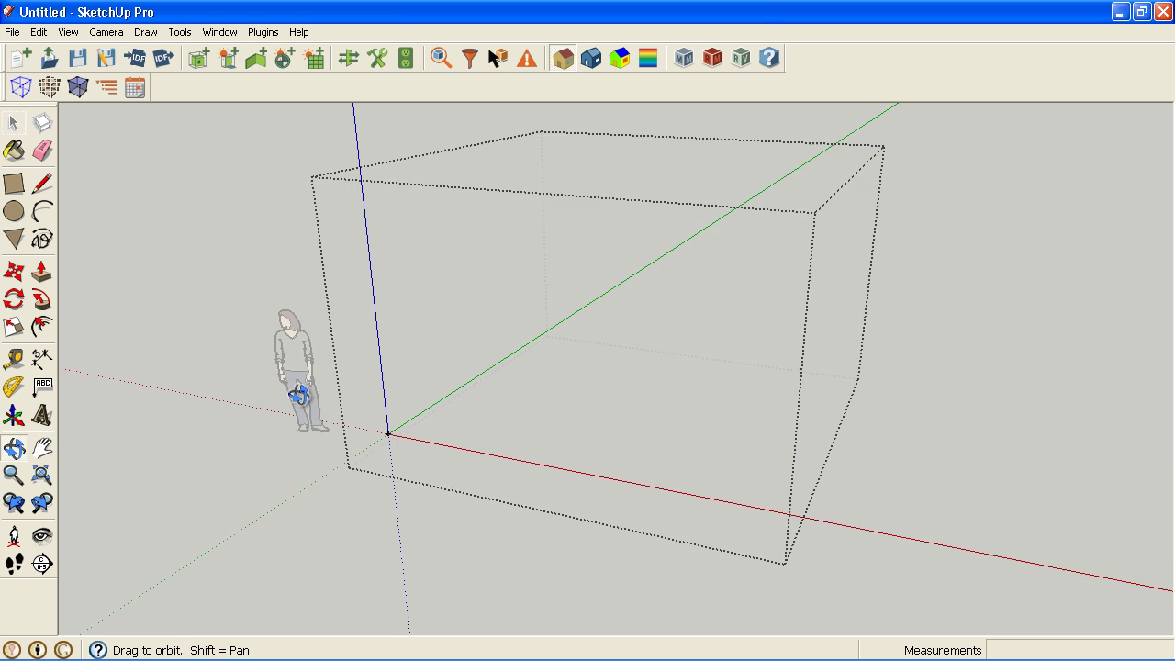
# - Draw the room floor inside the zone, raise it into a box, and select its left wall
pyautogui.click(14, 184)
pyautogui.click(430, 418)
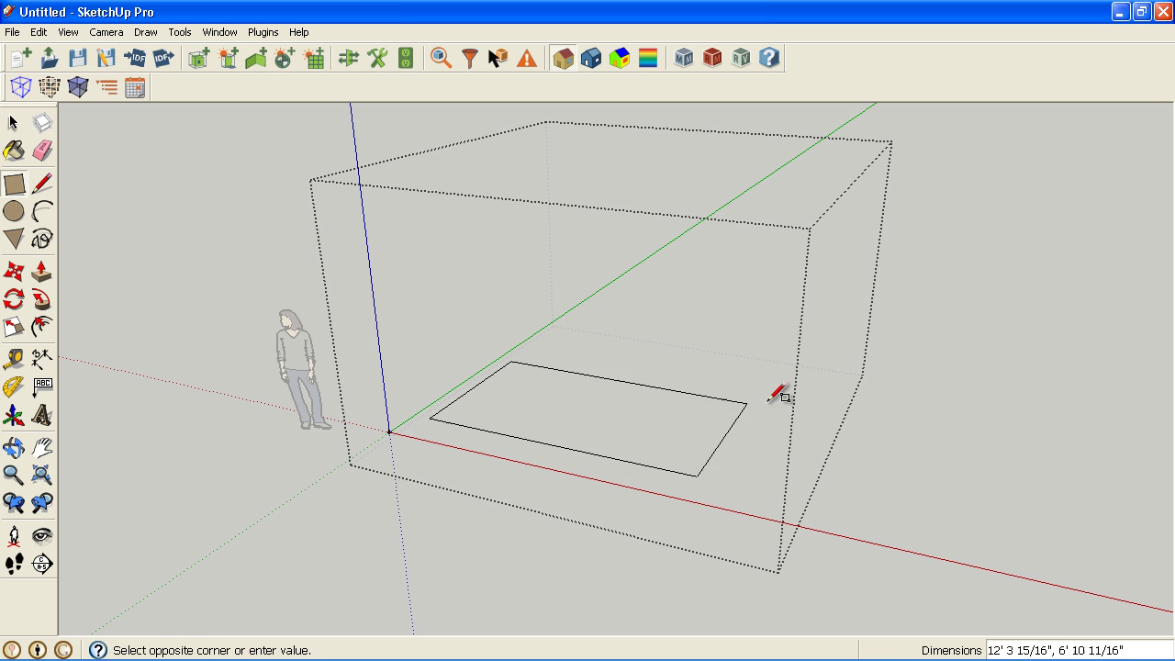
pyautogui.click(859, 350)
pyautogui.press('p')
pyautogui.moveTo(713, 421); pyautogui.dragTo(593, 200)
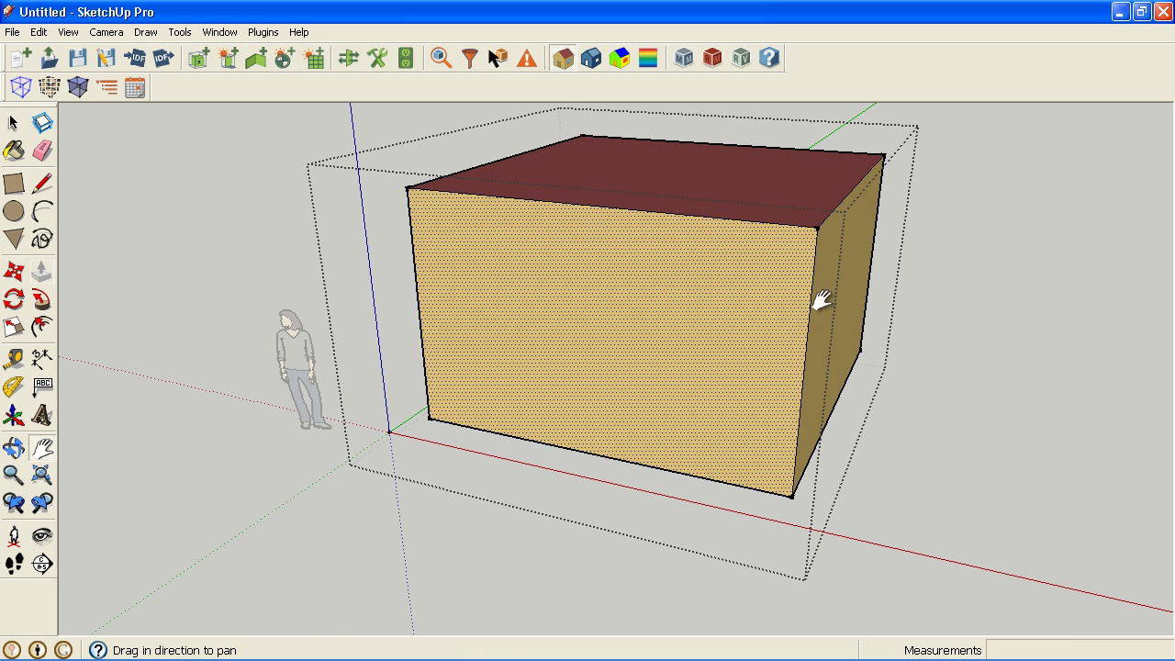
pyautogui.moveTo(816, 302)
pyautogui.mouseDown(button='middle')
pyautogui.moveTo(633, 362)
pyautogui.moveTo(624, 353)
pyautogui.mouseUp(button='middle')
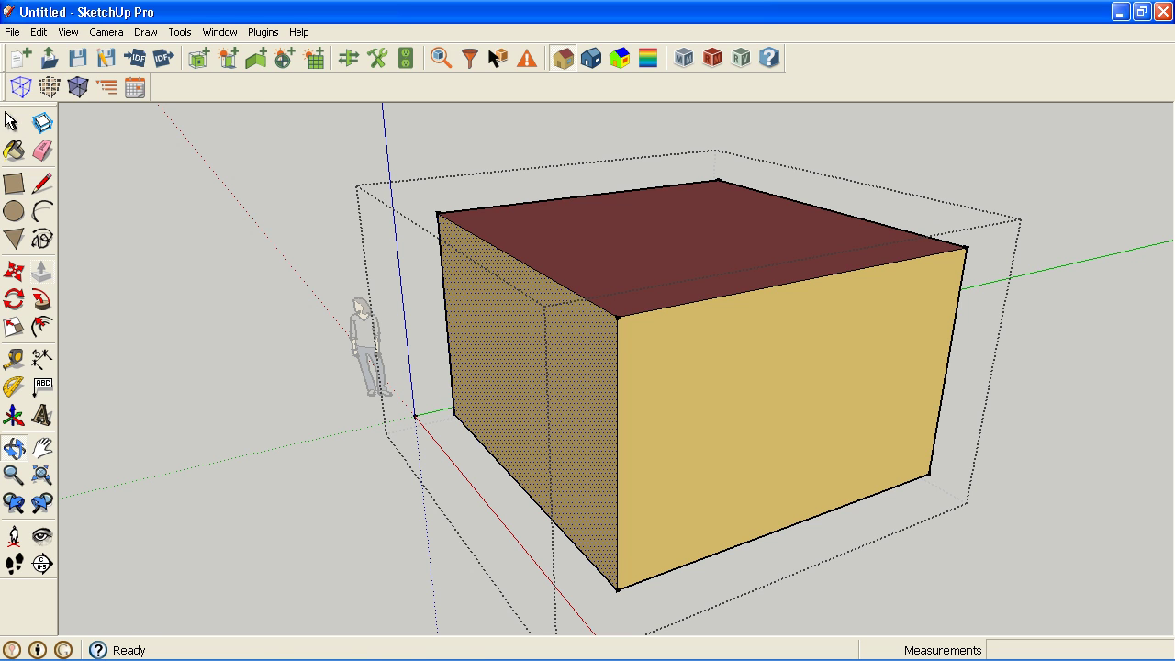
pyautogui.click(13, 122)
pyautogui.click(518, 367)
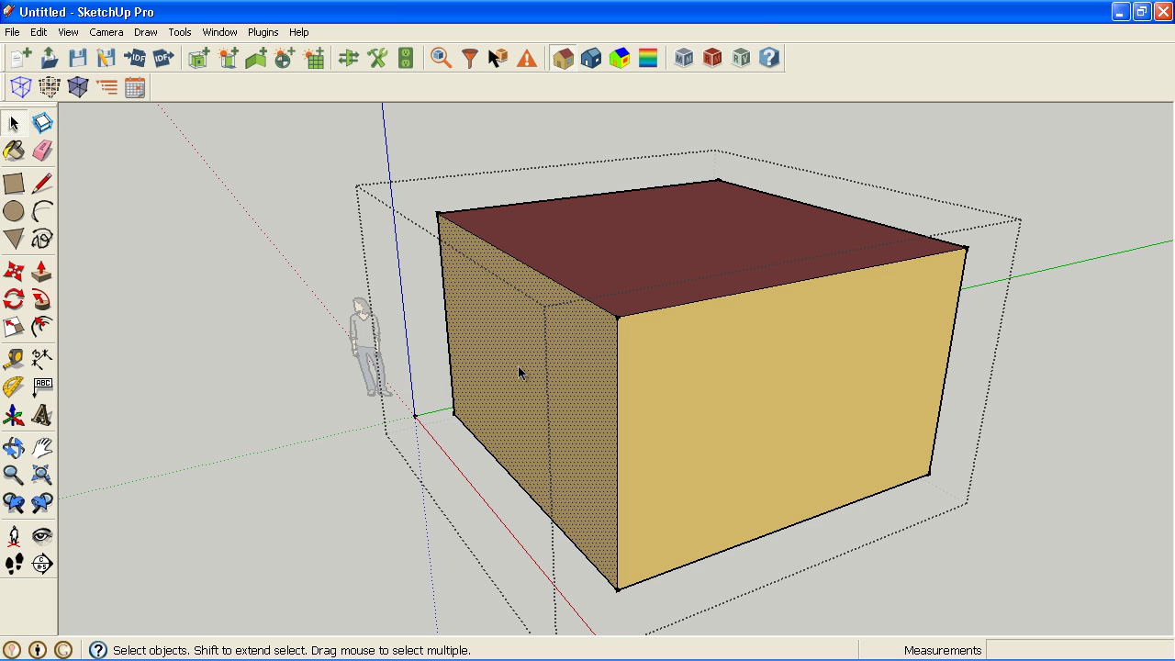
# - Show the left wall's Object Info and mark the wall as wind exposed
pyautogui.click(439, 58)
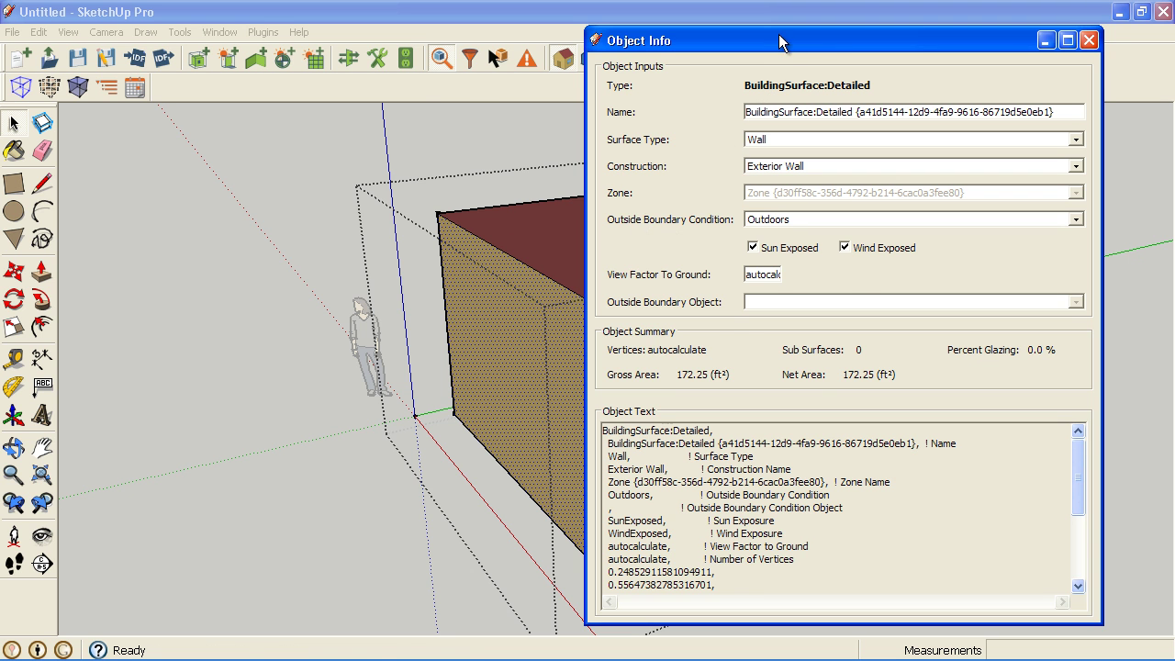
pyautogui.moveTo(814, 37); pyautogui.dragTo(887, 37)
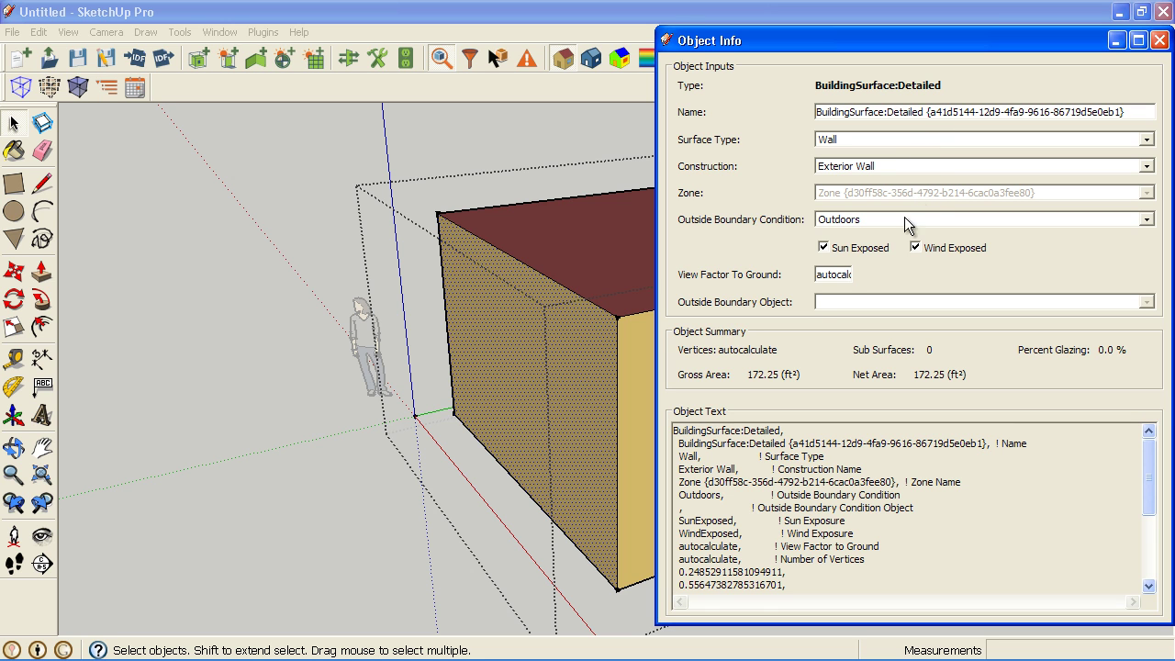
pyautogui.click(916, 248)
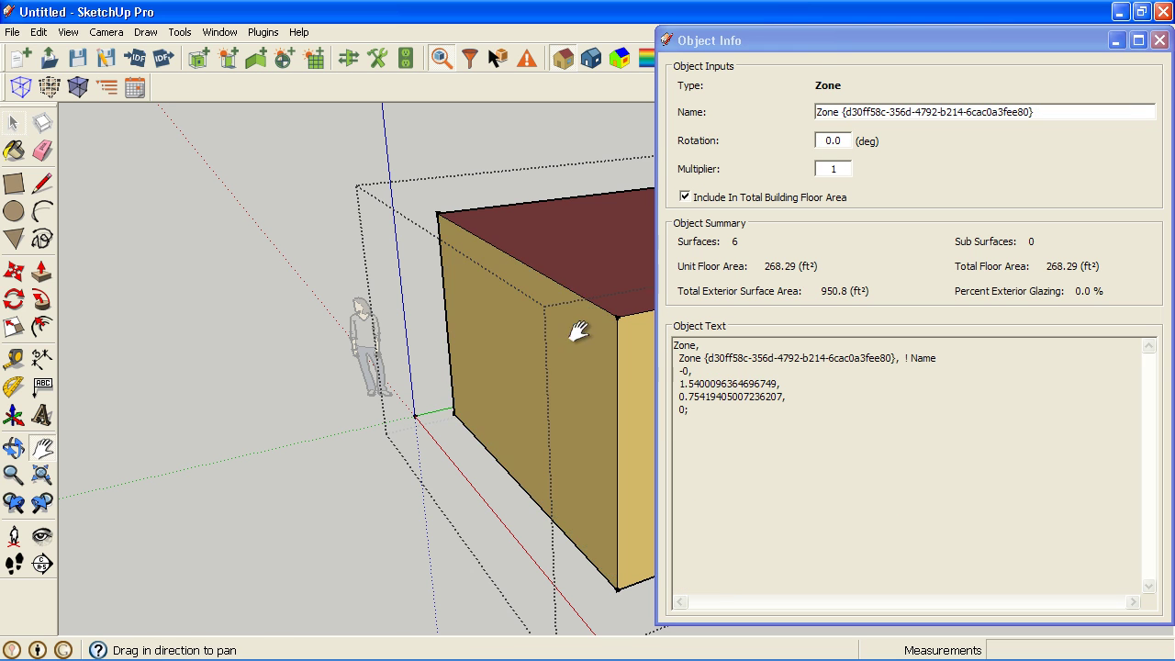
# - Draw a window rectangle on the room's front wall
pyautogui.moveTo(571, 328); pyautogui.dragTo(524, 301, button='middle')
pyautogui.click(13, 182)
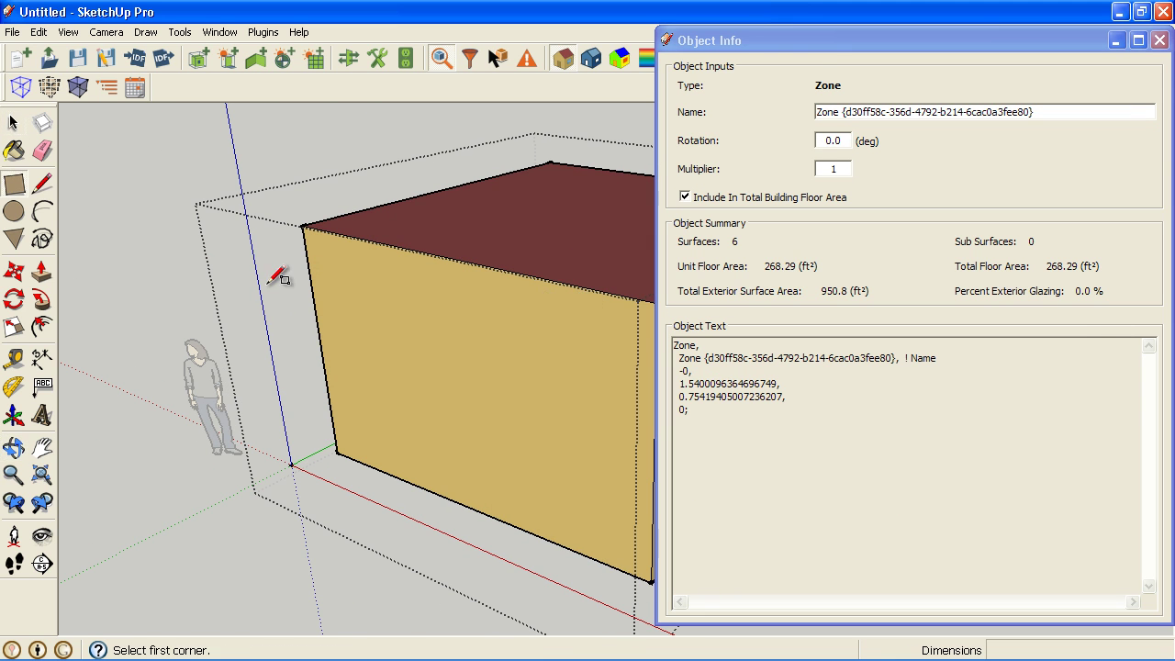
pyautogui.click(348, 275)
pyautogui.click(431, 398)
pyautogui.moveTo(456, 398)
pyautogui.keyDown('shift'); pyautogui.mouseDown(button='middle')
pyautogui.moveTo(391, 320)
pyautogui.moveTo(259, 353)
pyautogui.mouseUp(button='middle'); pyautogui.keyUp('shift')
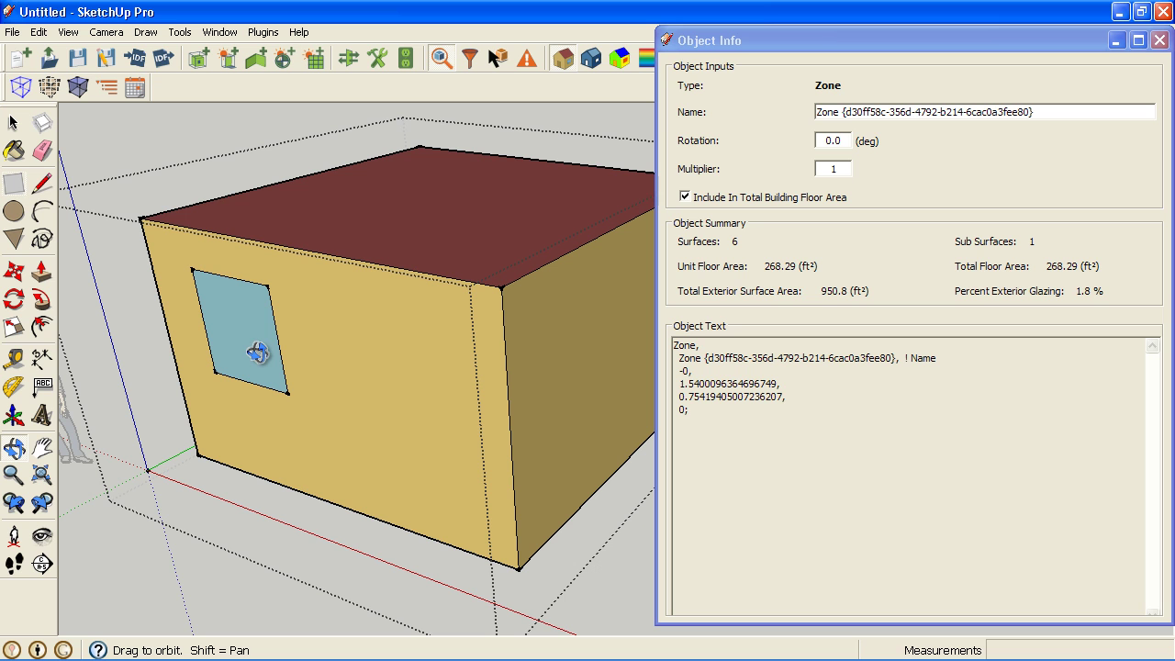
# - Draw a door rectangle from the base of the front wall
pyautogui.click(14, 183)
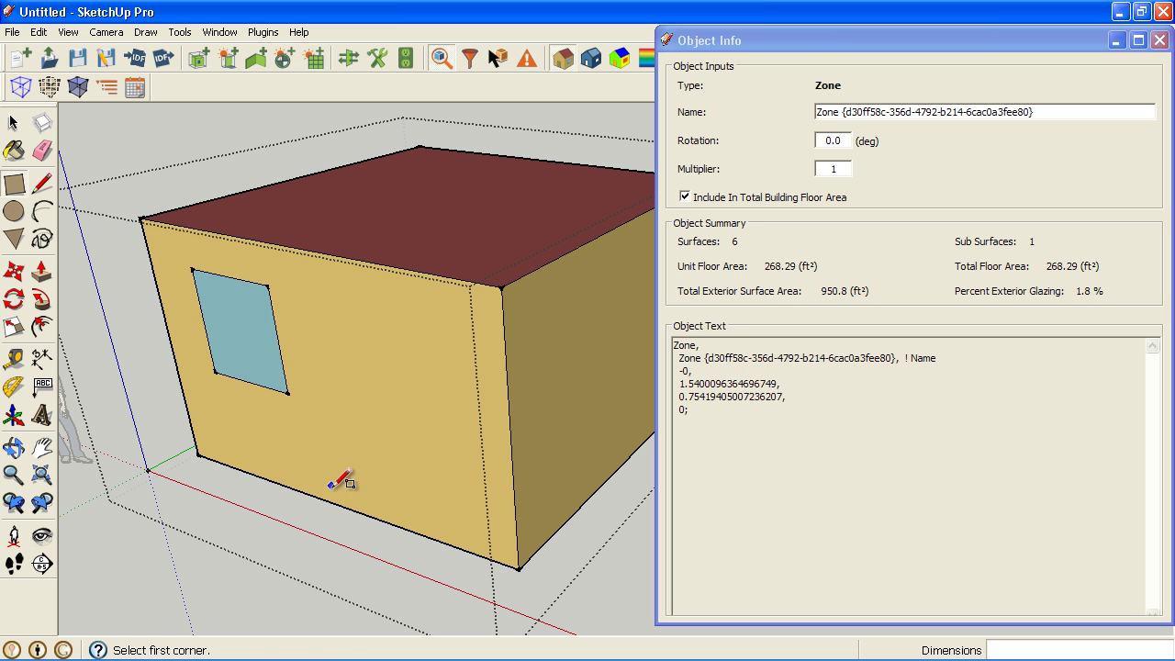
pyautogui.click(321, 499)
pyautogui.click(411, 317)
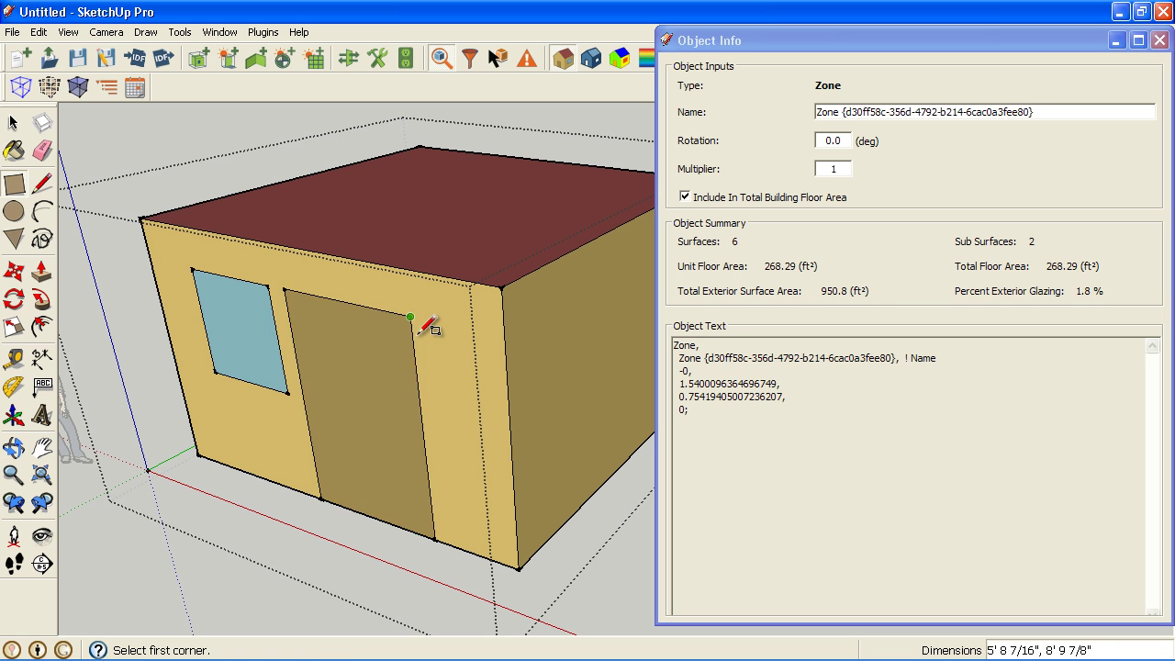
pyautogui.press('space')
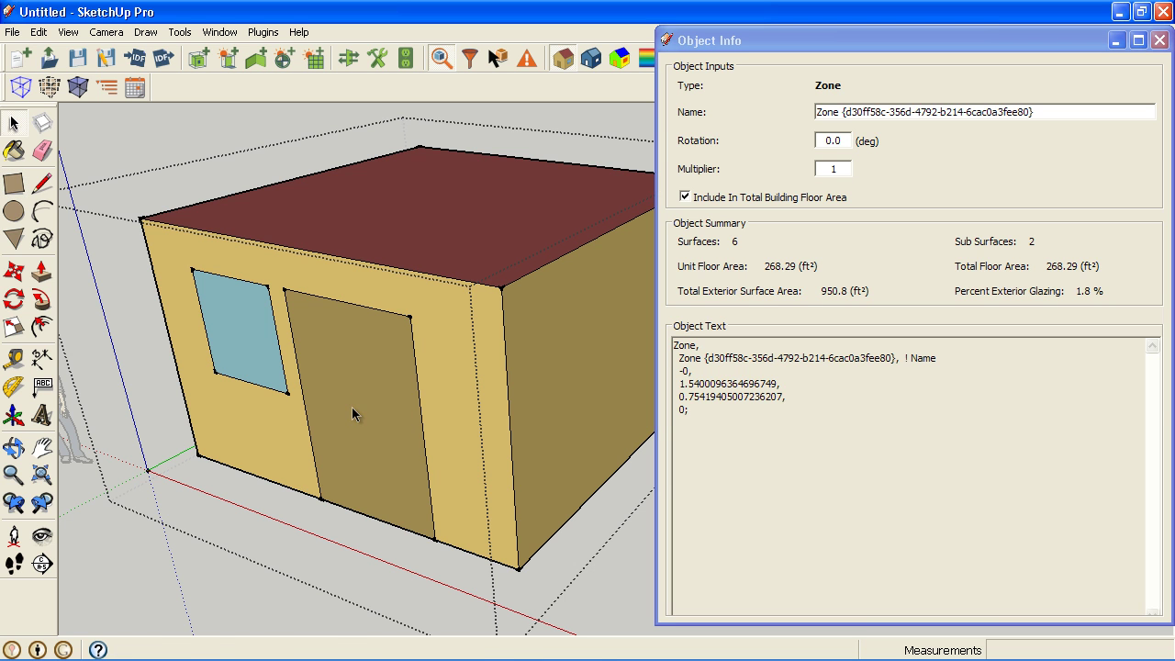
# - Move the door further right along the front wall
pyautogui.click(353, 406)
pyautogui.click(13, 271)
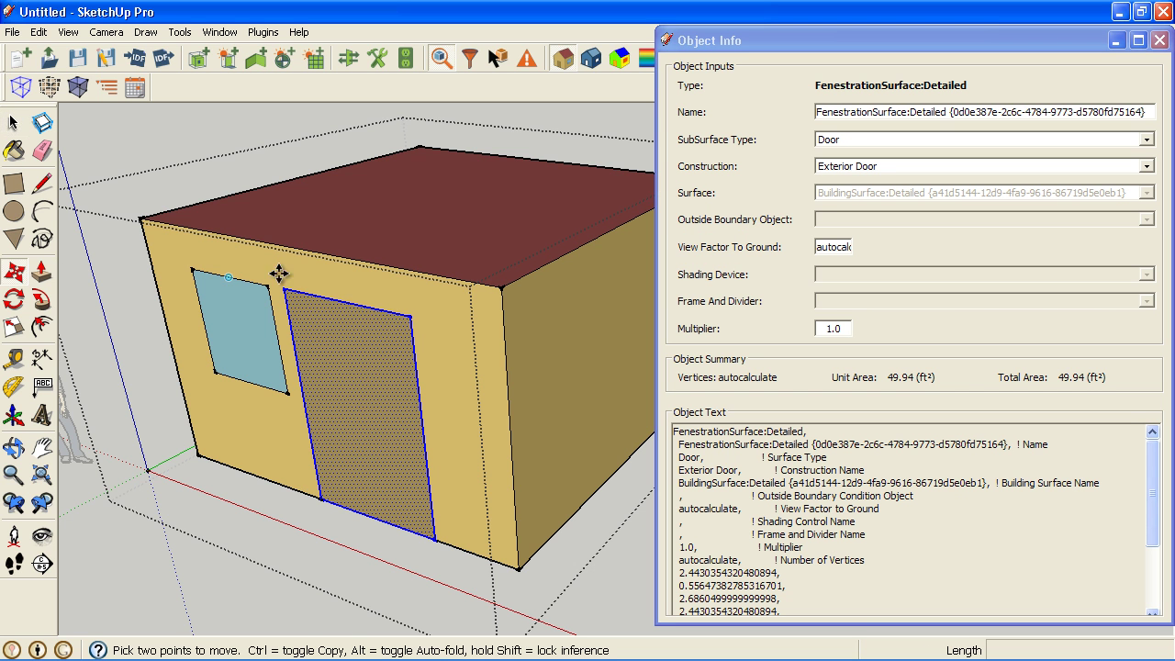
pyautogui.click(326, 272)
pyautogui.click(407, 321)
pyautogui.press('space')
# - Check the window and front wall properties: 17.23 ft² window, 10.0% glazing
pyautogui.click(253, 329)
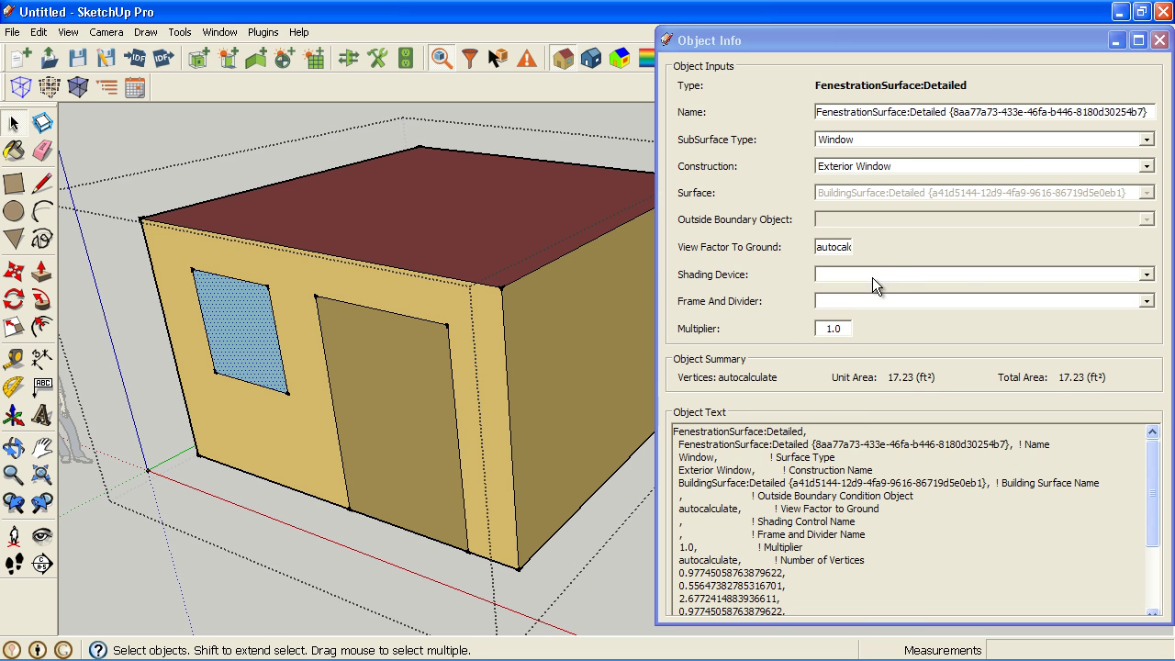
pyautogui.click(296, 275)
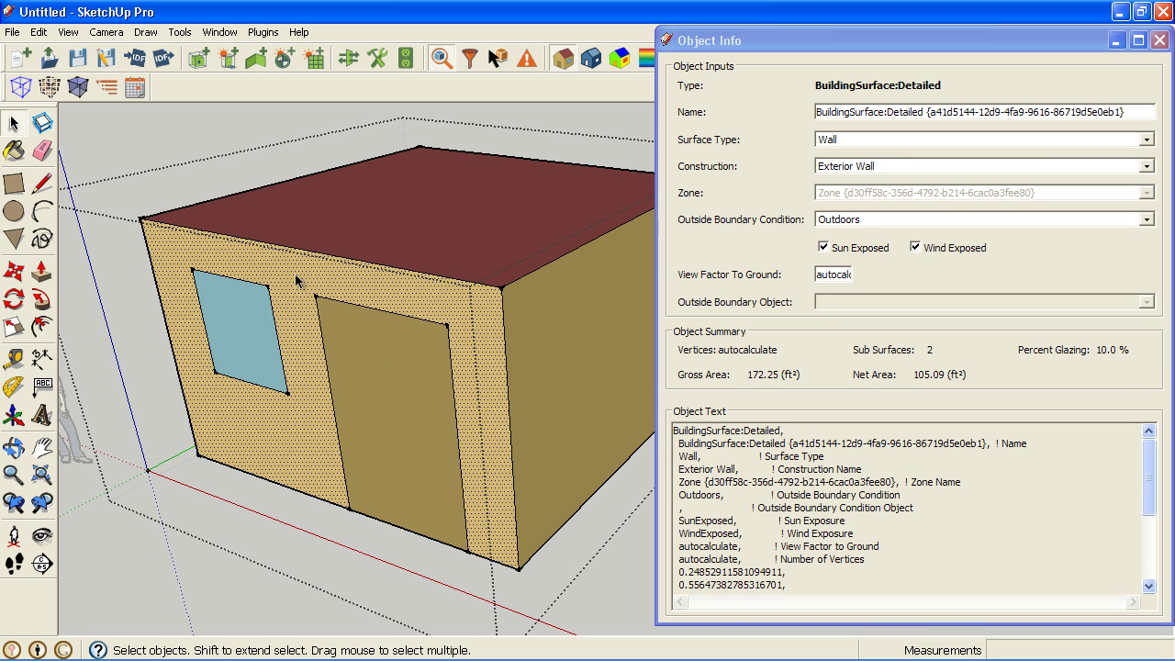
pyautogui.click(891, 43)
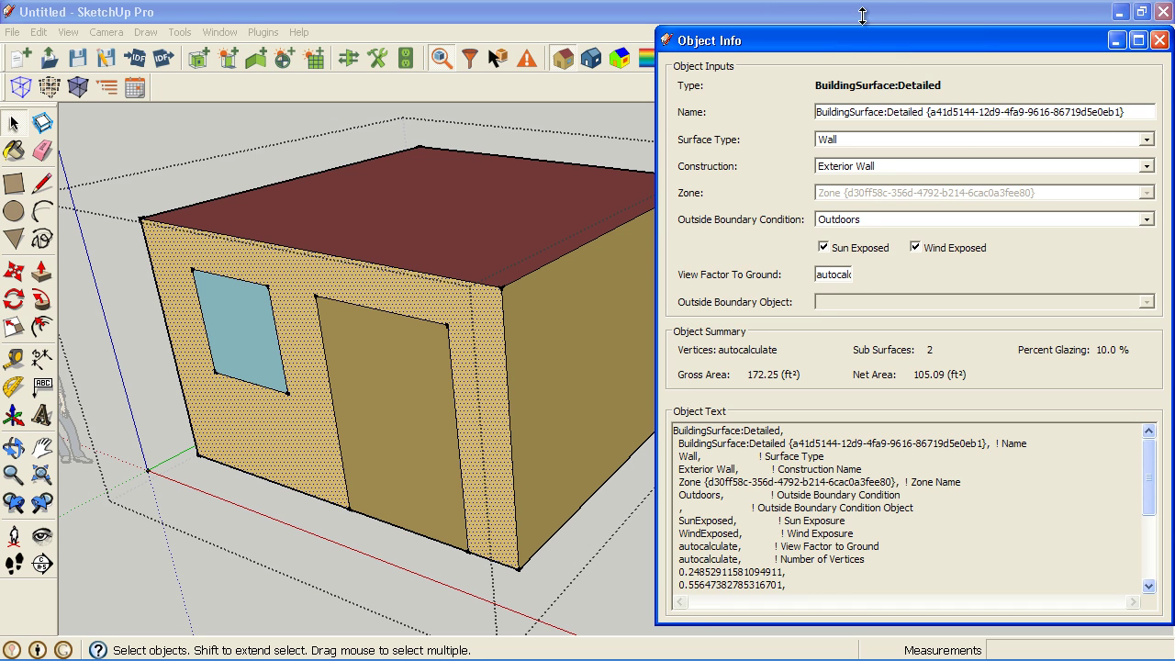
pyautogui.click(1161, 41)
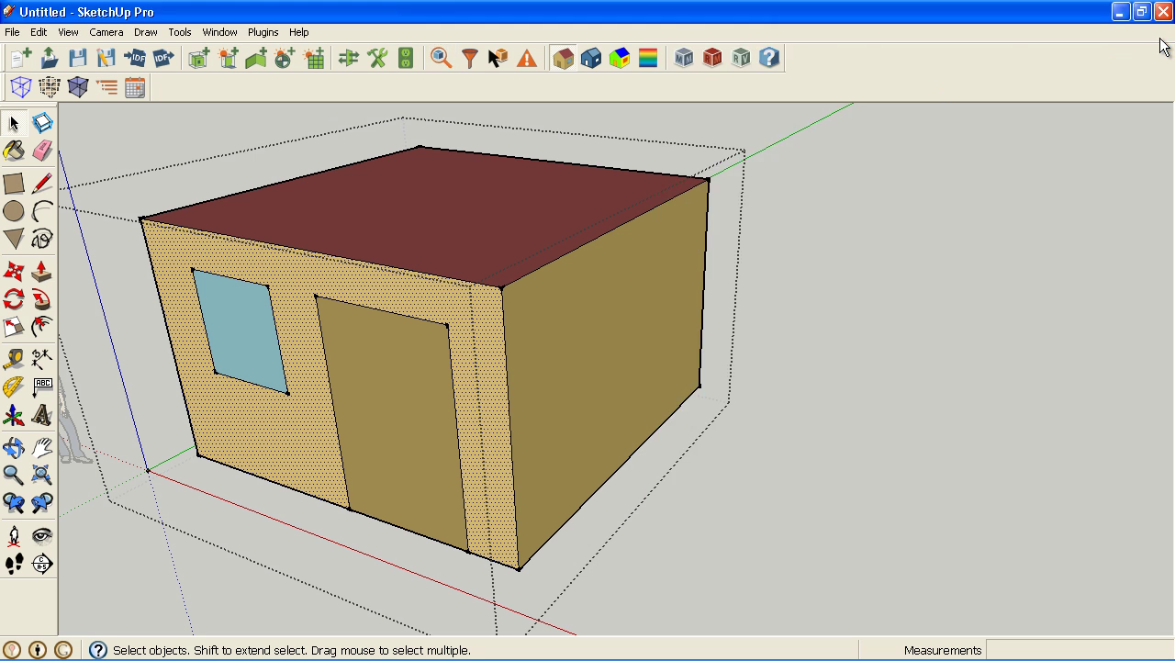
pyautogui.click(740, 359)
pyautogui.moveTo(713, 325); pyautogui.dragTo(672, 231, button='middle')
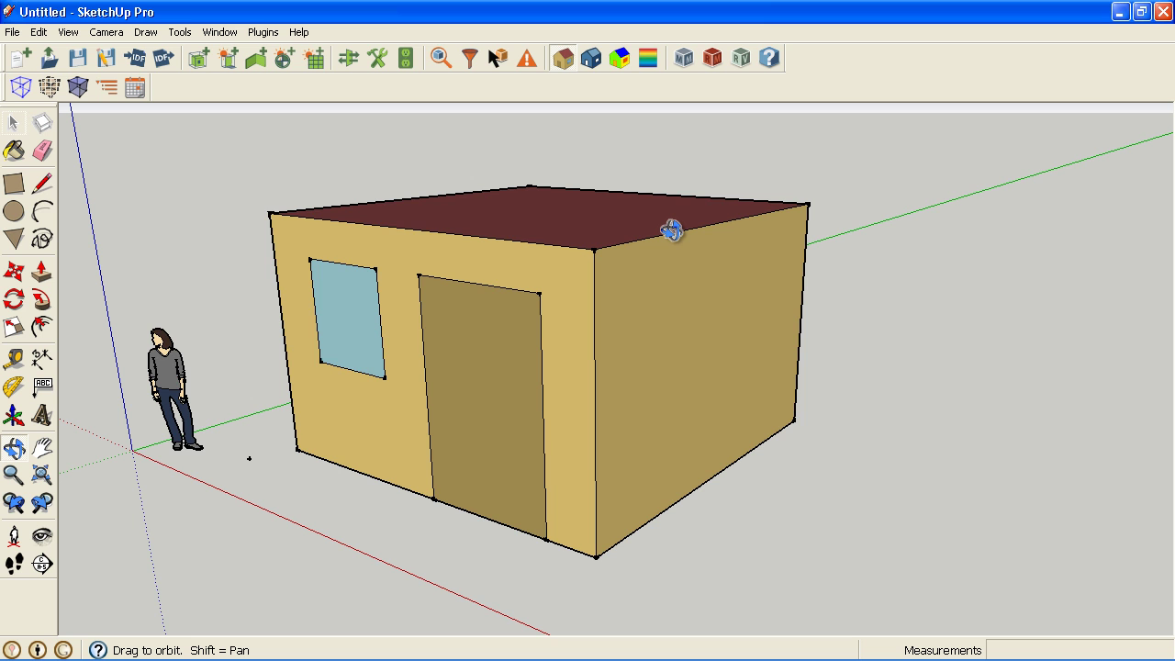
pyautogui.moveTo(619, 270); pyautogui.dragTo(622, 406, button='middle')
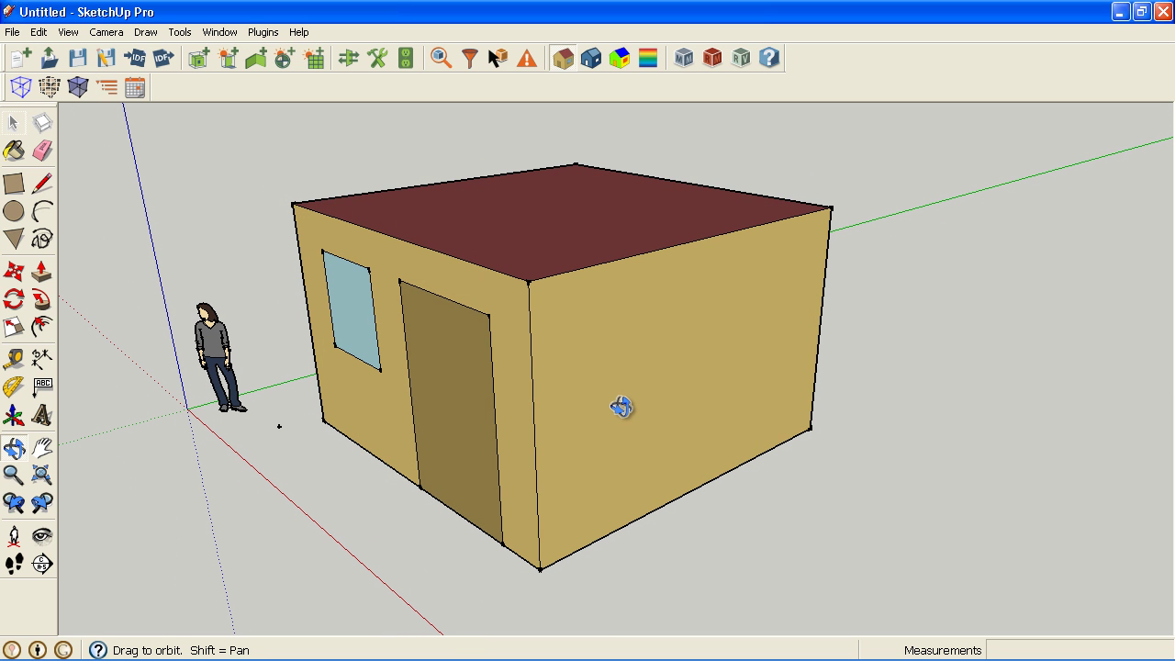